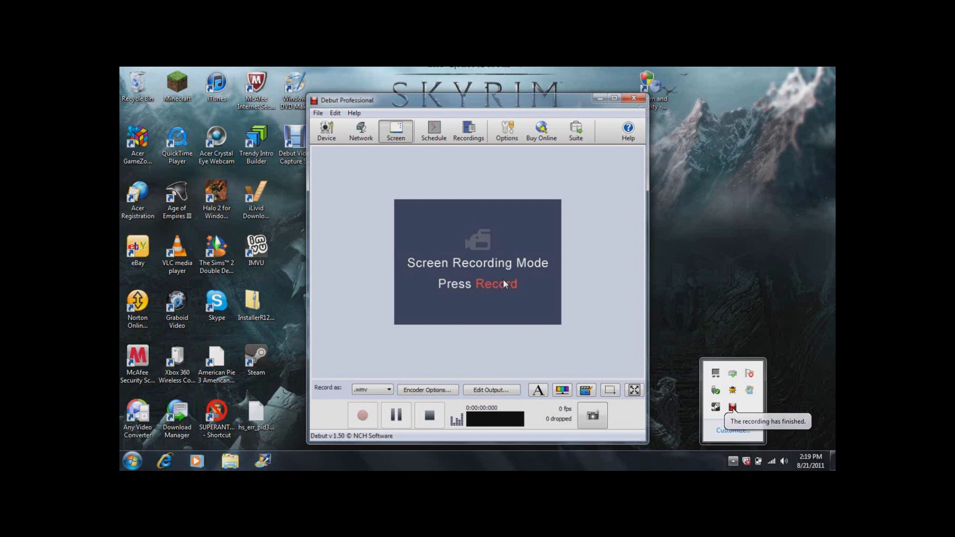
Step: Hide the Debut recorder window and clear the desktop icon selection so only the desktop shows
left_click(733, 459)
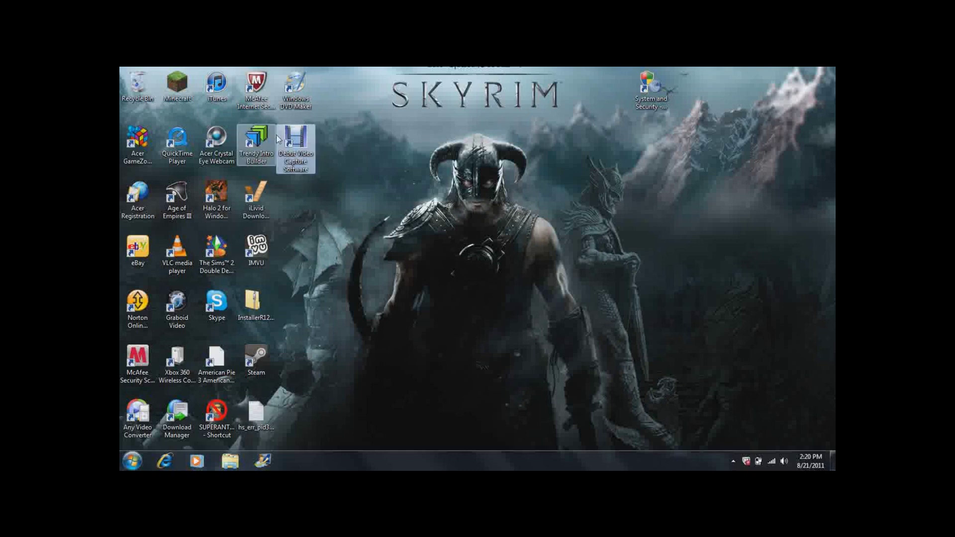
left_click(301, 131)
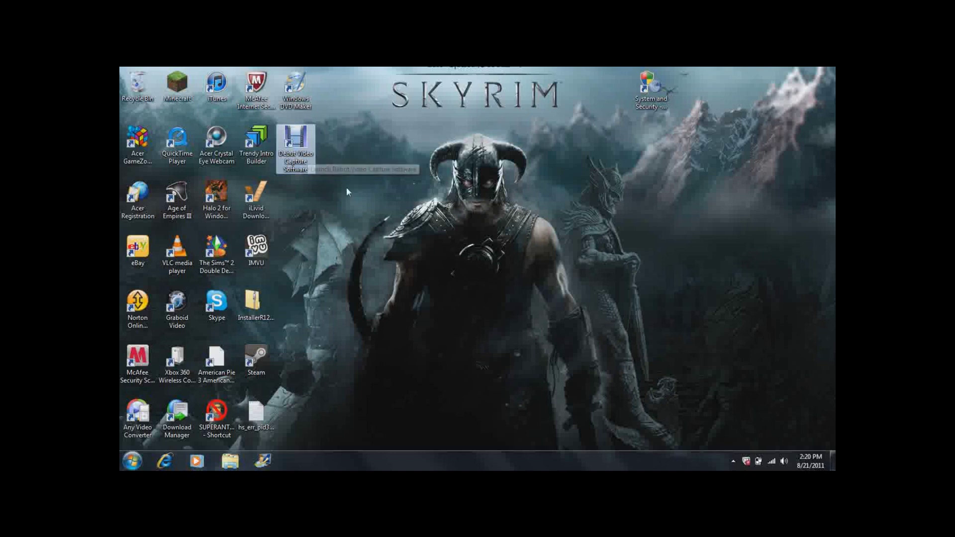
left_click(333, 171)
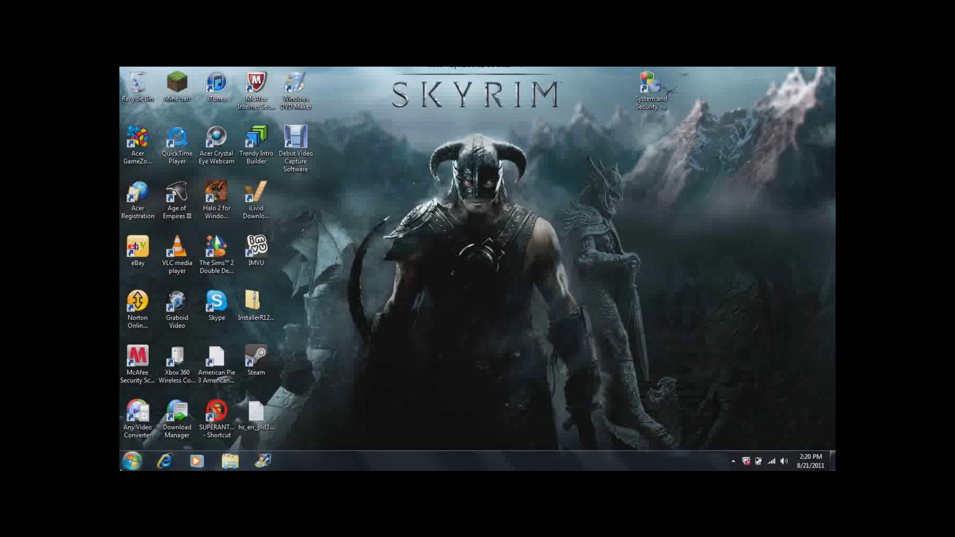
left_click(131, 460)
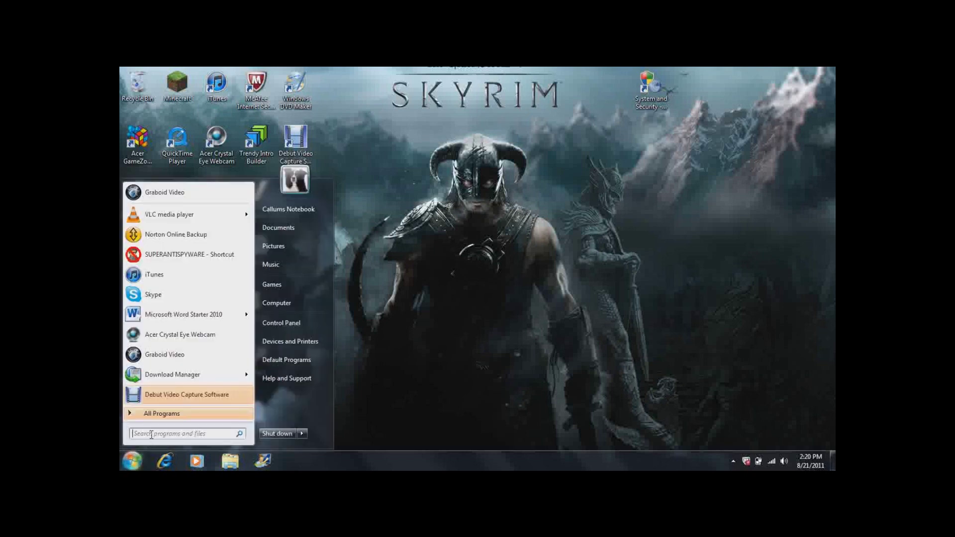
Step: Search the Start menu for 'cin', launch CINEMA 4D Demo, and dismiss the demo notice
type("cinema")
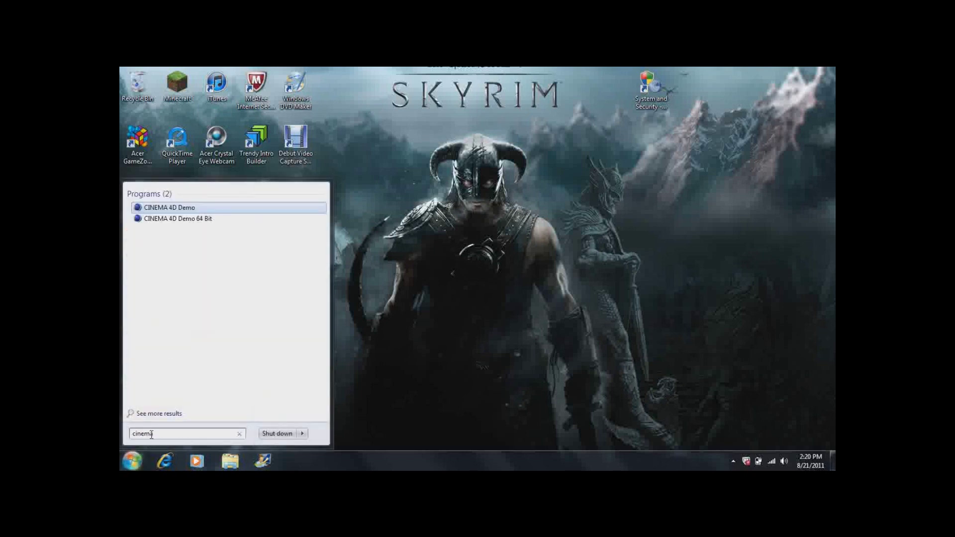
left_click(167, 208)
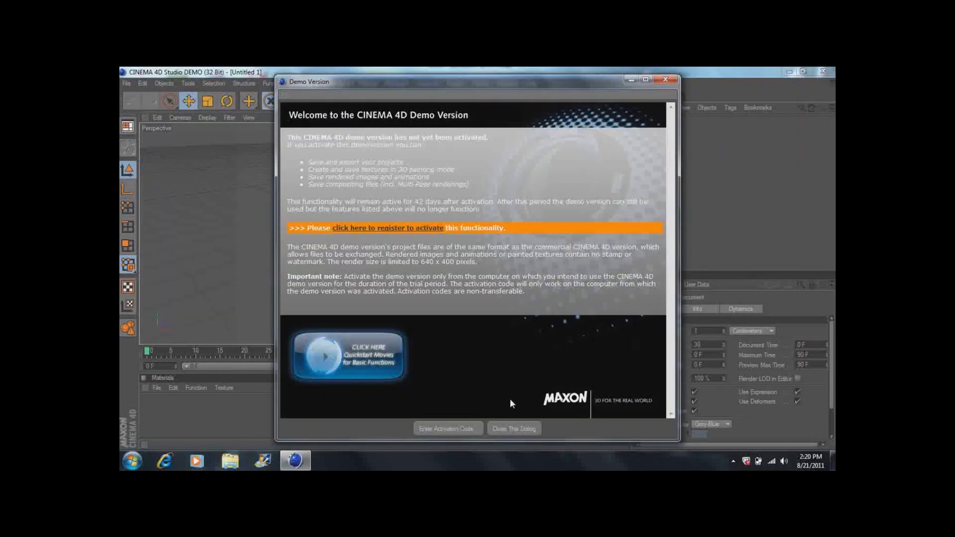
left_click(509, 428)
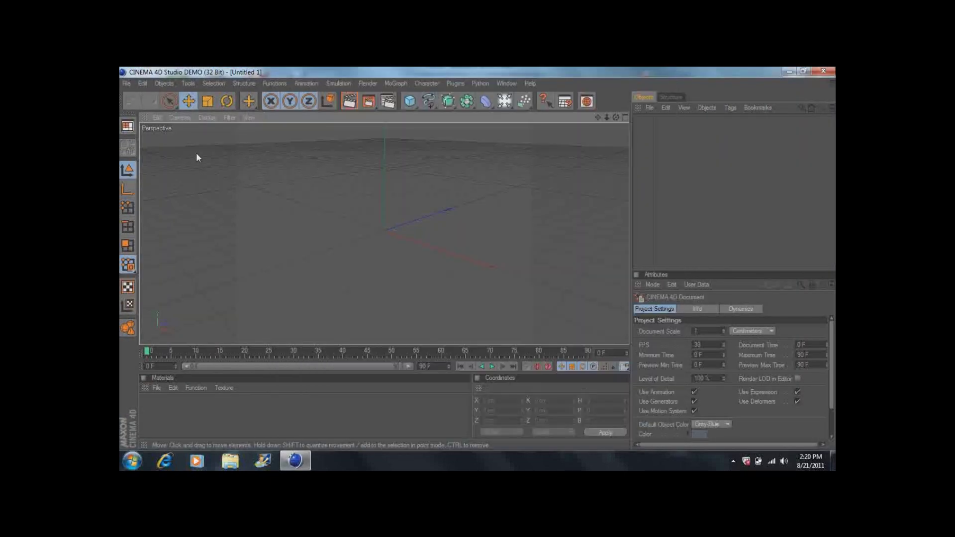
Step: Open Gold_Desert_Eagle_Intro.c4d, nudge the text object slightly, and render to the Picture Viewer
left_click(127, 83)
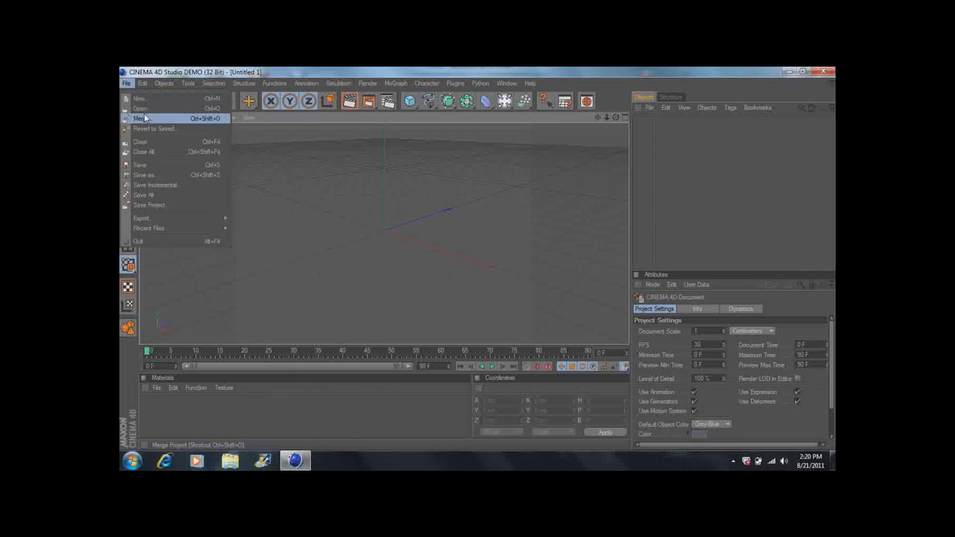
left_click(370, 192)
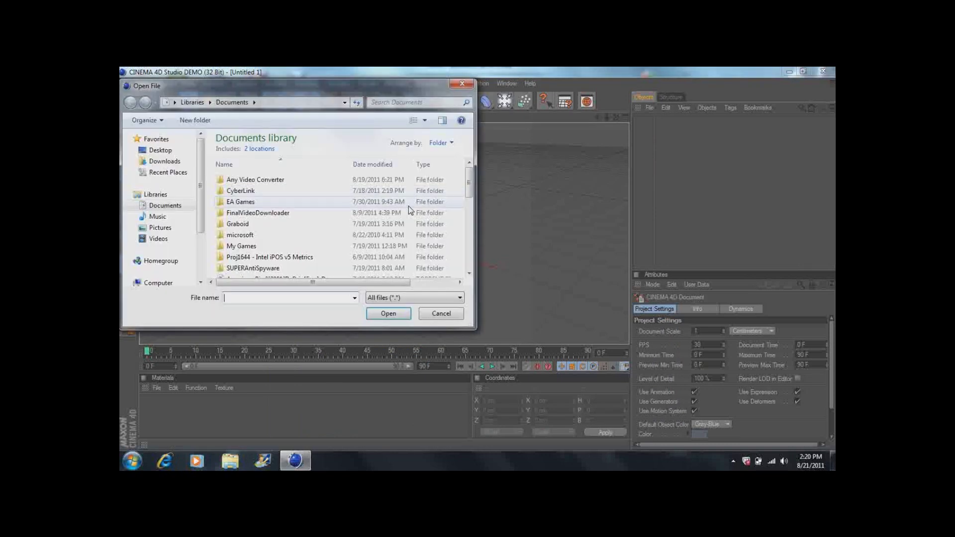
left_click_drag(469, 190, 469, 227)
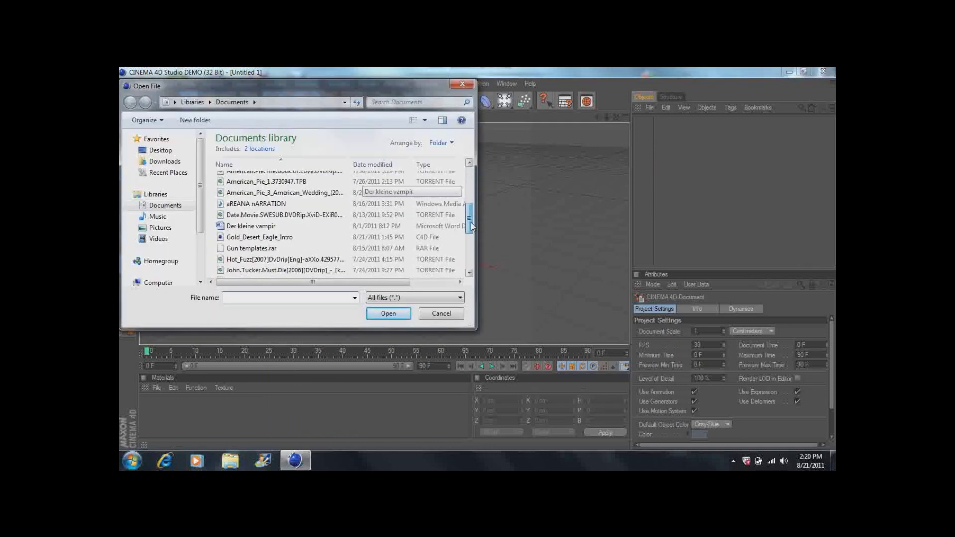
double_click(261, 238)
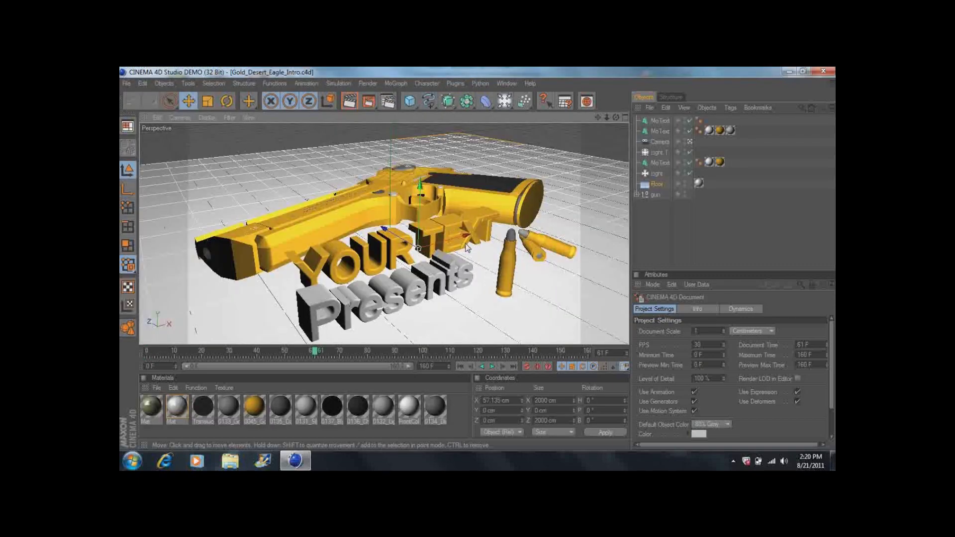
mouse_move(448, 312)
left_mouse_down()
mouse_move(438, 314)
mouse_move(451, 312)
left_mouse_up()
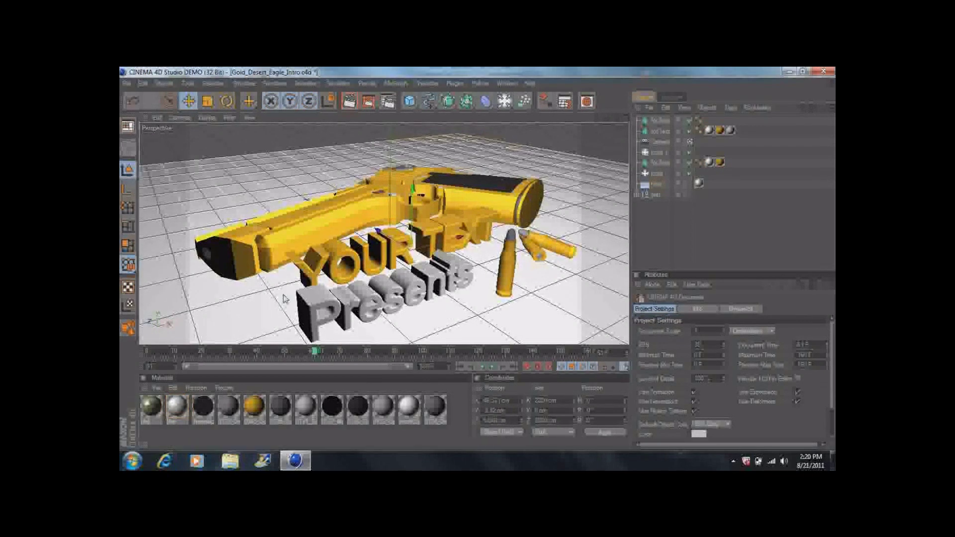
left_click(371, 101)
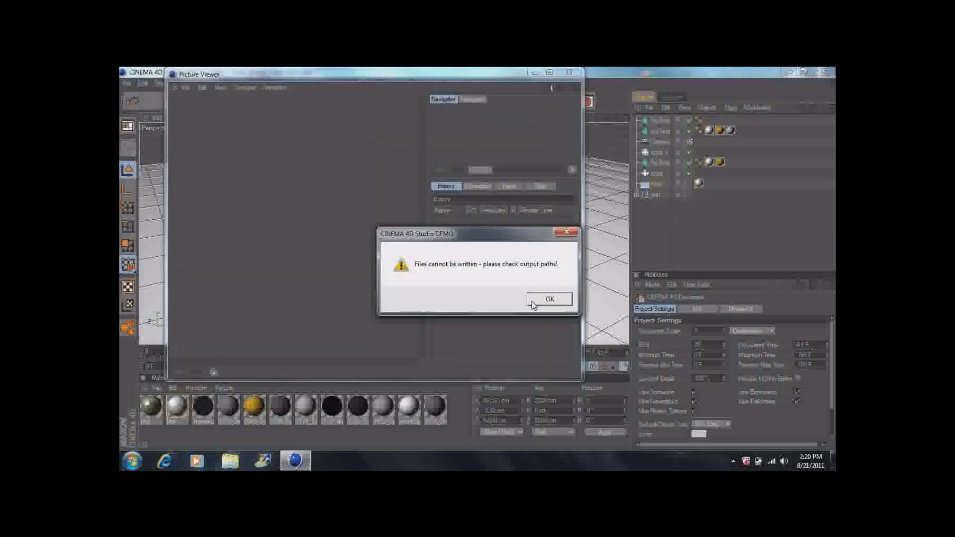
Step: Clear the output-path error and set the render save file to 'gold deagle intro0000' in Documents
left_click(533, 302)
left_click(568, 73)
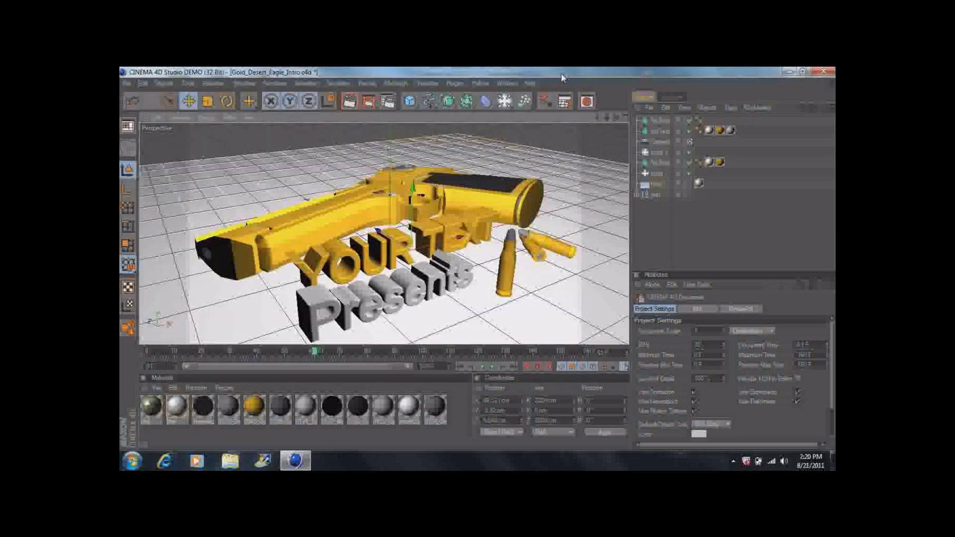
key("ctrl+b")
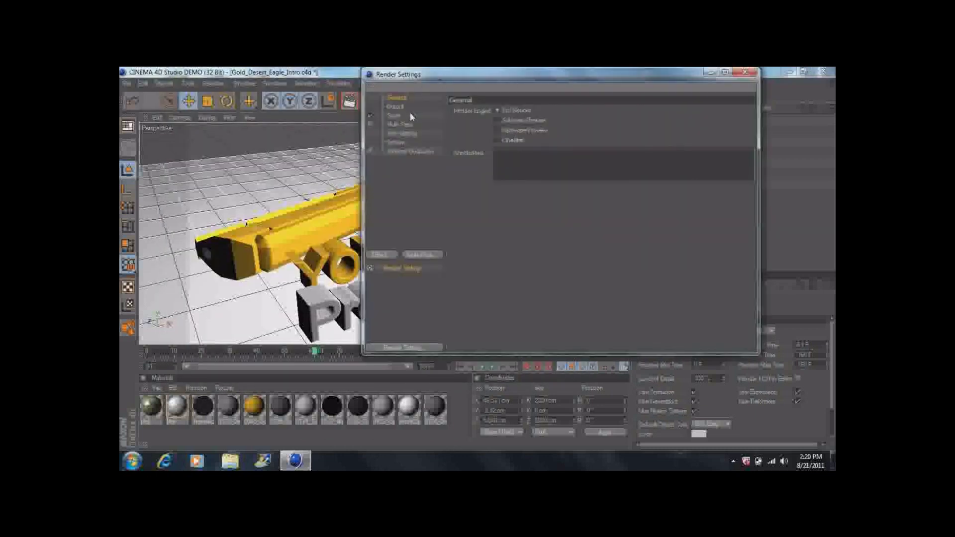
left_click(411, 116)
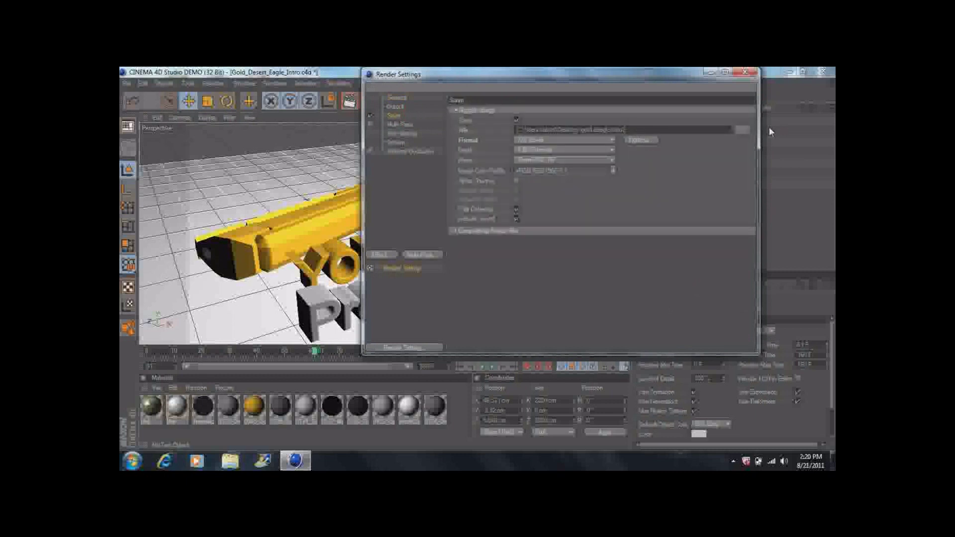
left_click(744, 129)
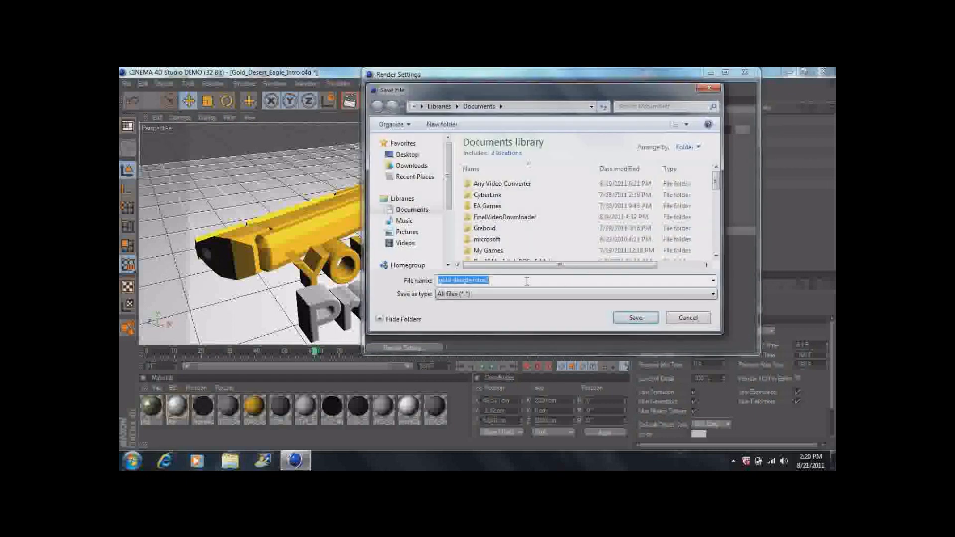
left_click(527, 281)
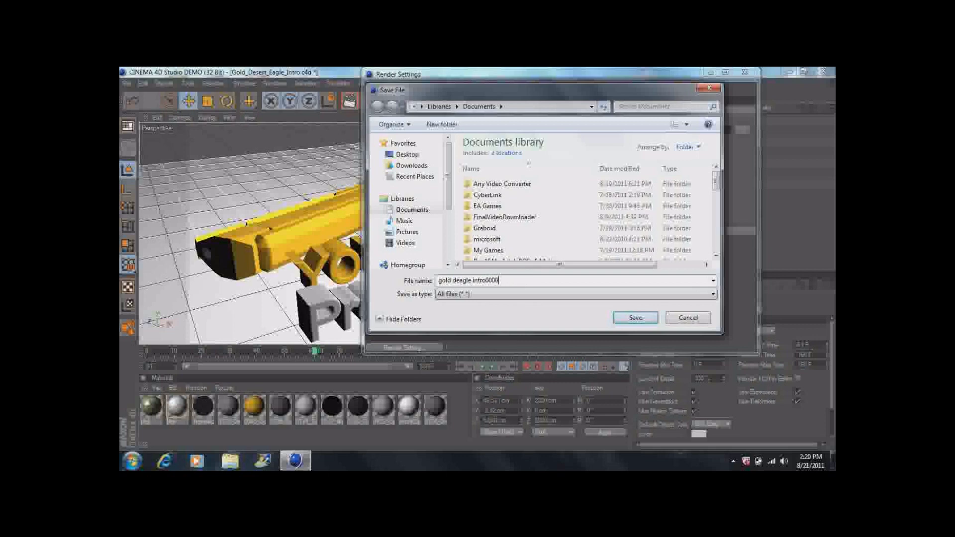
key("Return")
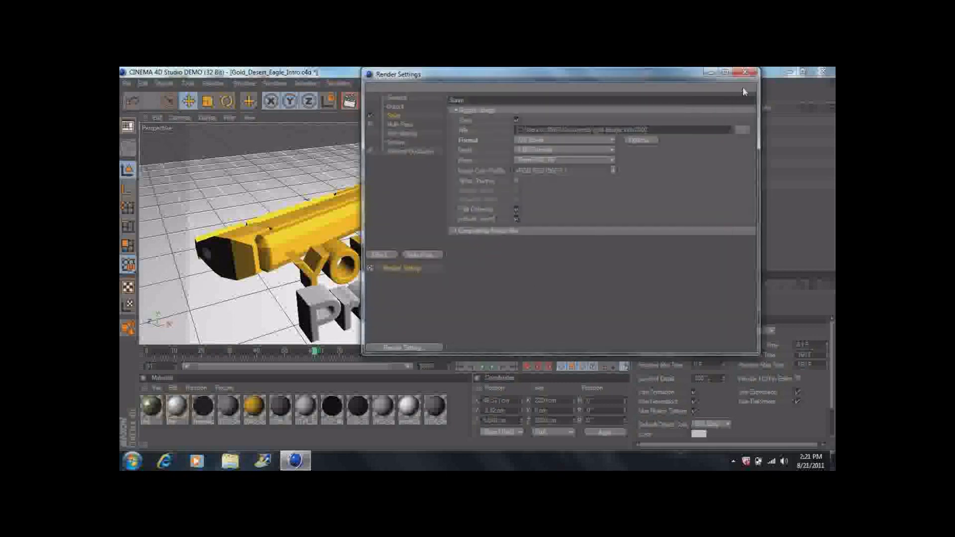
left_click(743, 73)
Step: Render the intro to the Picture Viewer, maximize the viewer, then minimize it while it renders
left_click(369, 105)
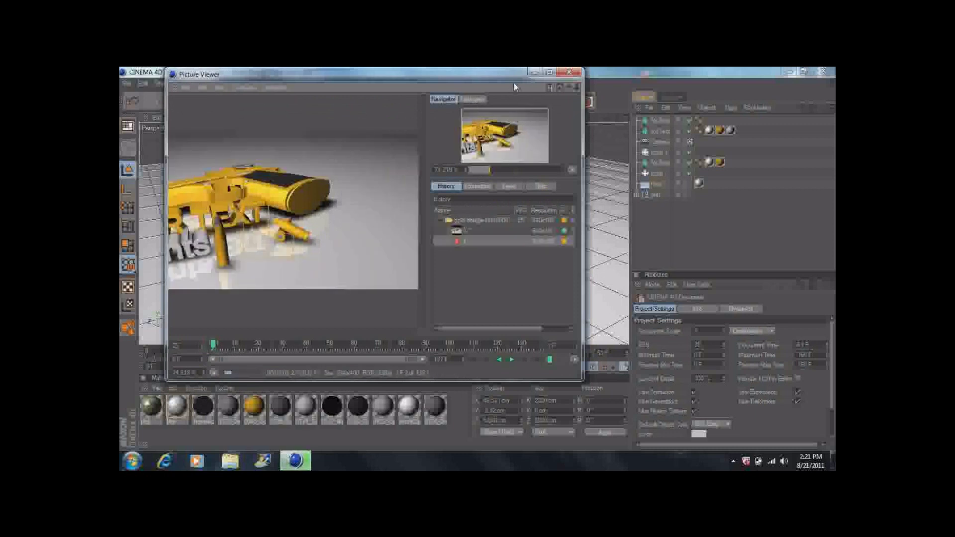
left_click_drag(500, 76, 557, 97)
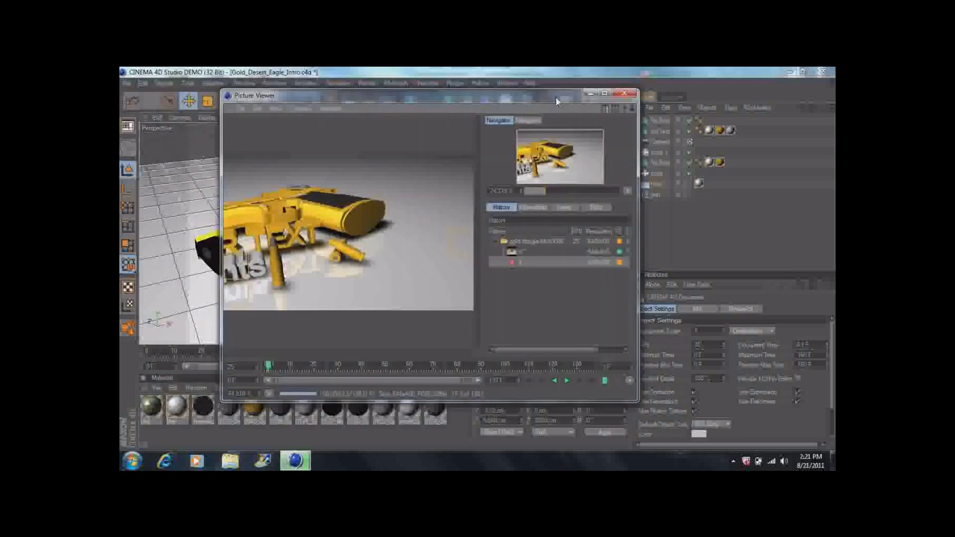
left_click(604, 90)
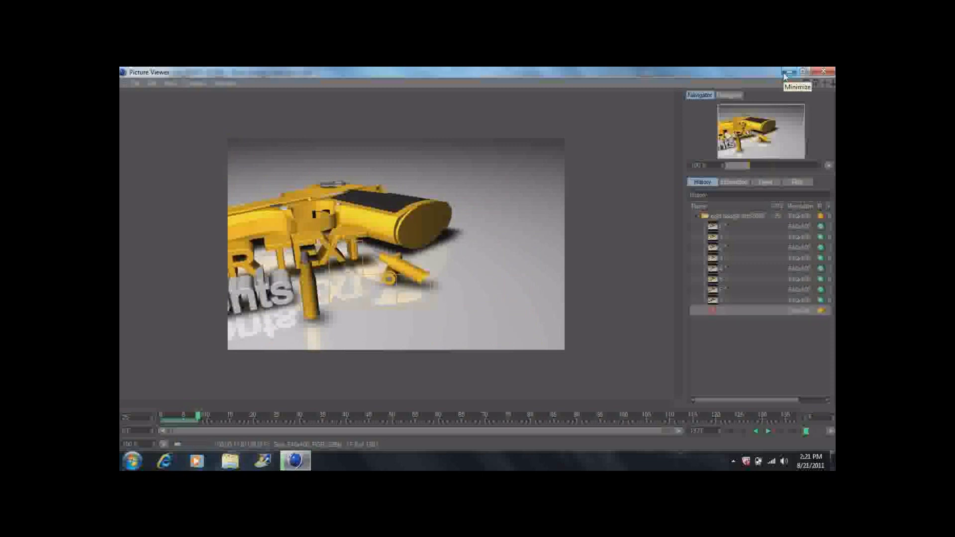
left_click(785, 74)
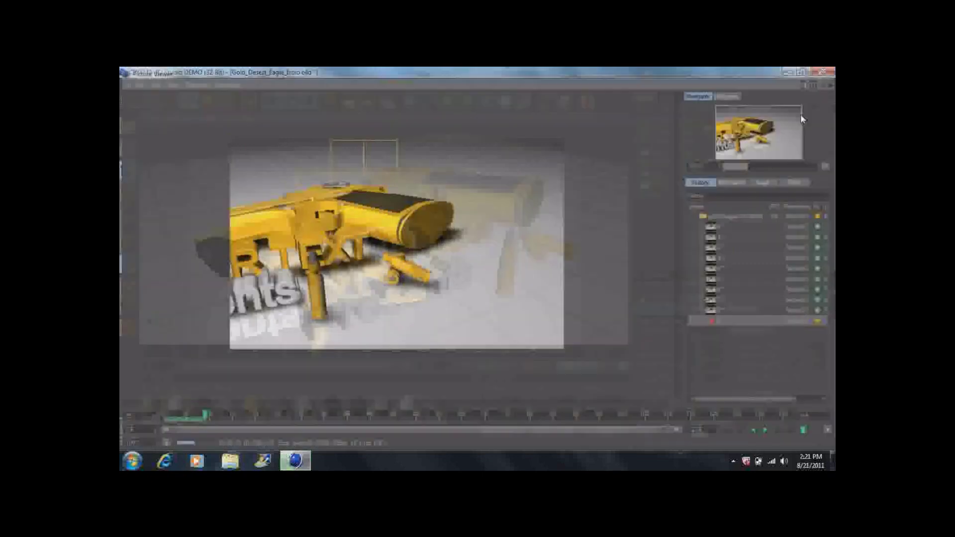
left_click(733, 462)
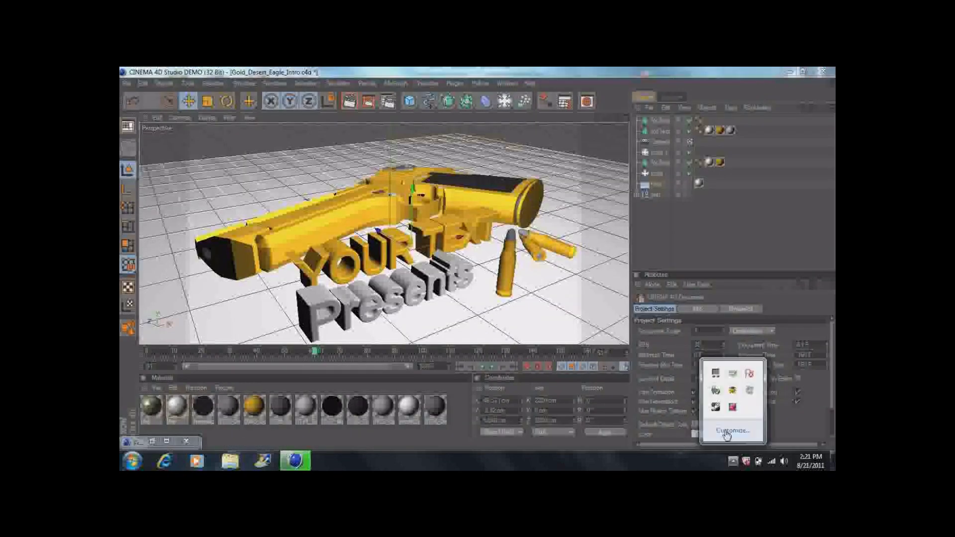
Step: Bring back the Picture Viewer after all 138 frames finish, then minimize Cinema 4D
left_click(731, 408)
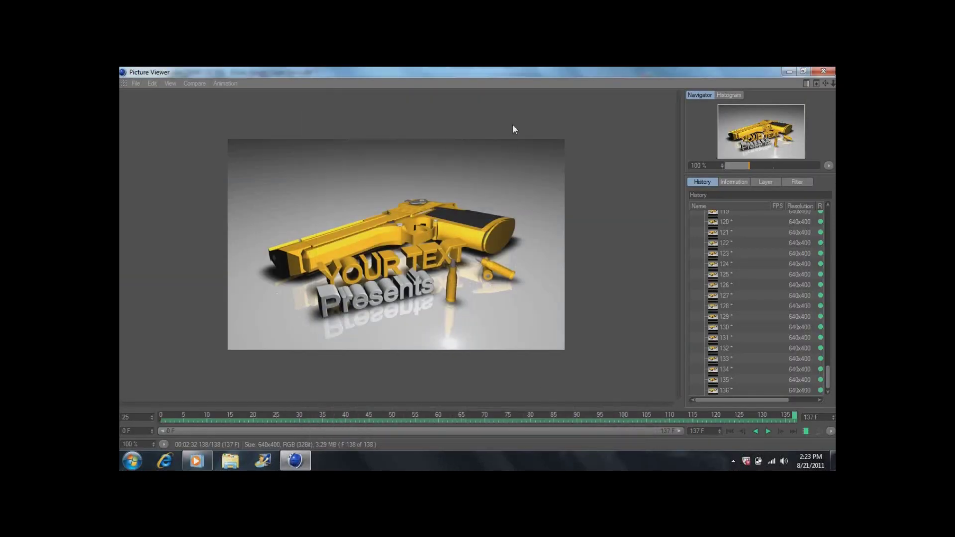
left_click(734, 461)
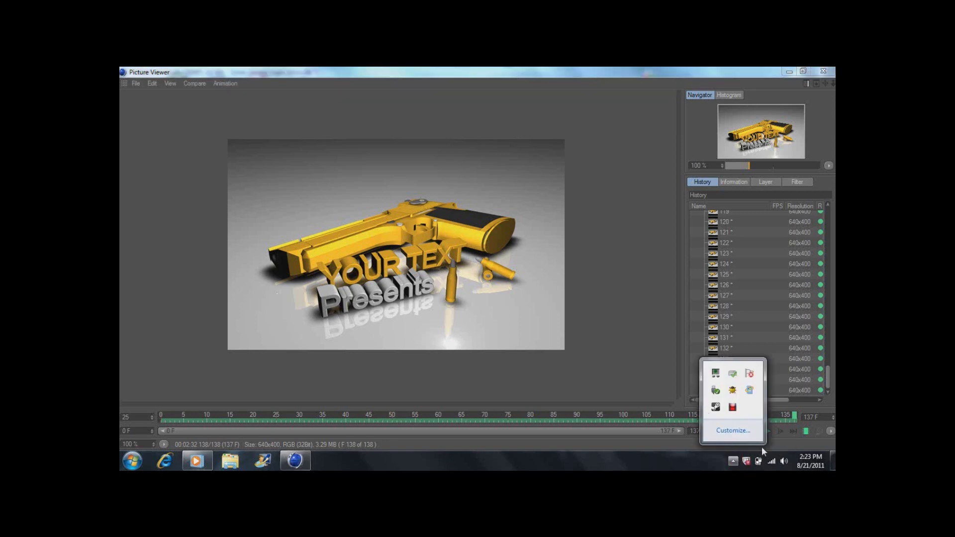
left_click(660, 378)
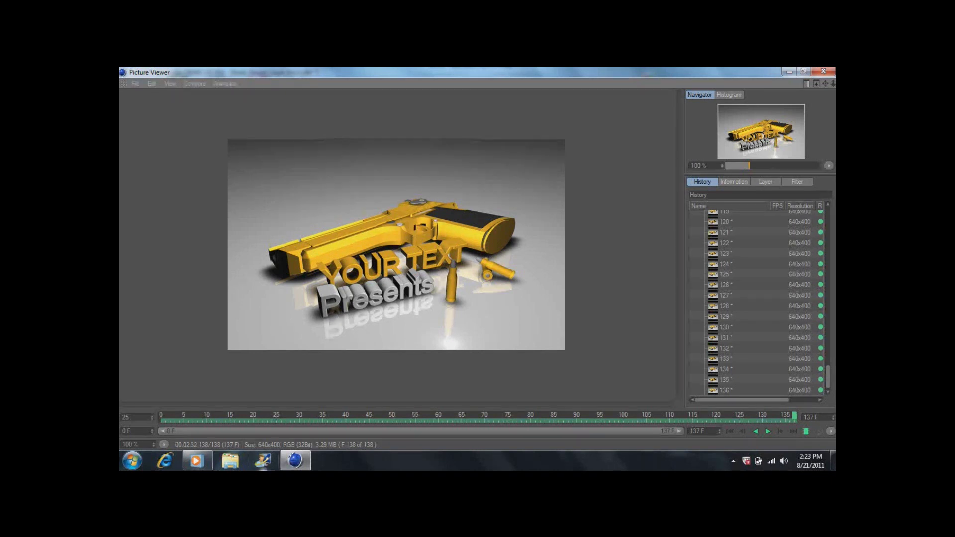
left_click(295, 461)
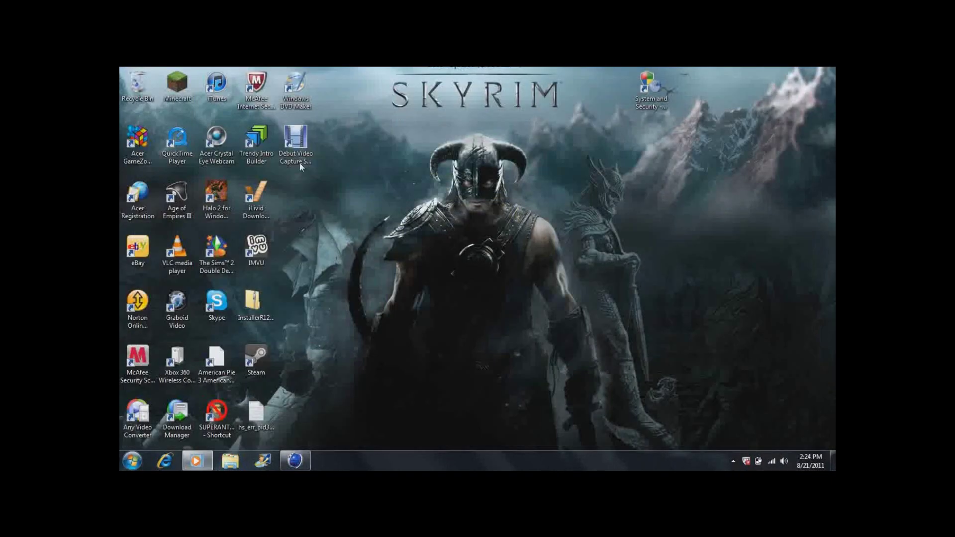
Step: Clear the desktop icon selection, then restore Cinema 4D's Picture Viewer with the finished 138-frame intro
left_click(298, 149)
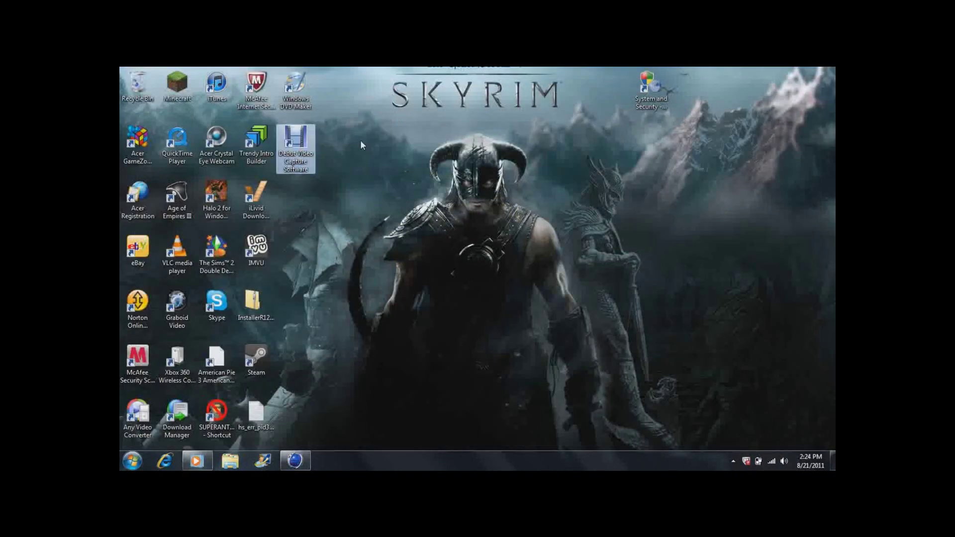
left_click_drag(327, 186, 297, 386)
left_click(296, 456)
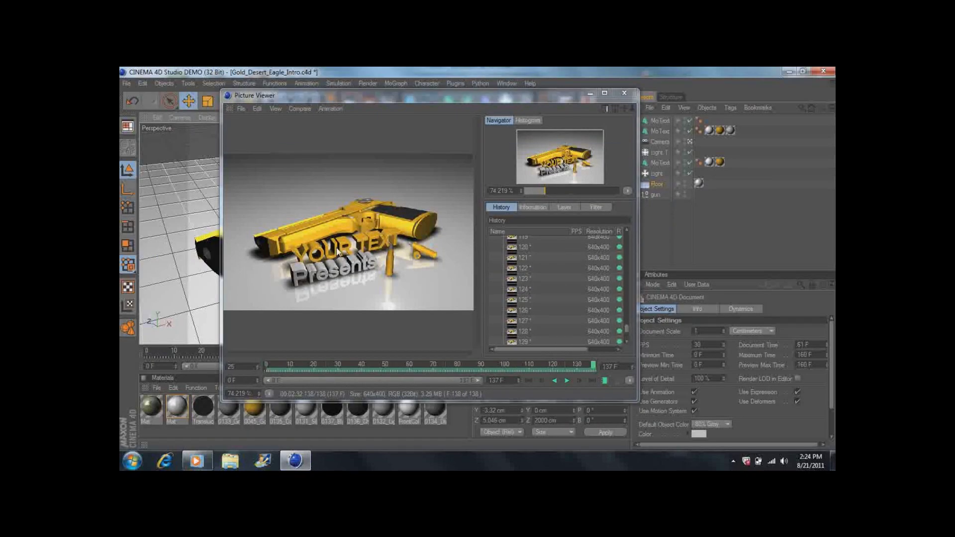
left_click(600, 96)
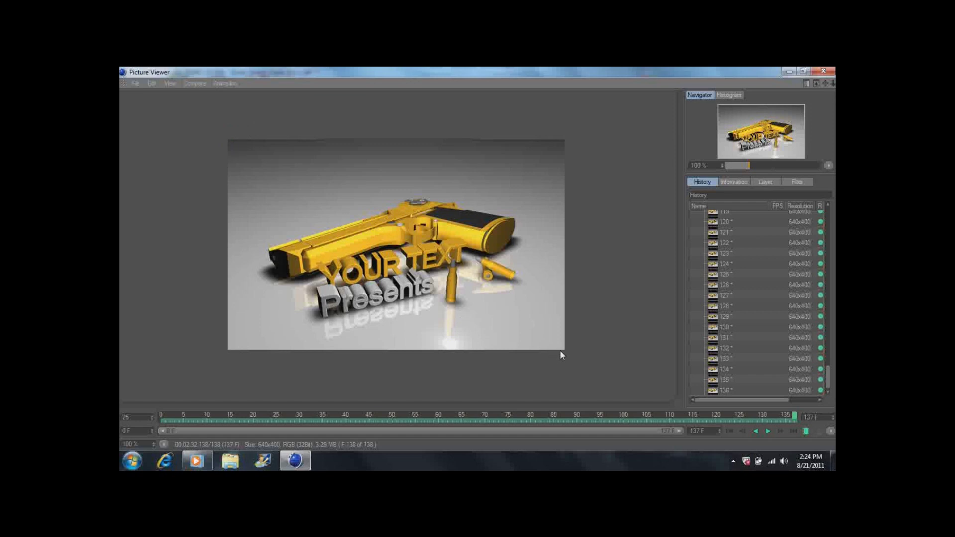
left_click(768, 430)
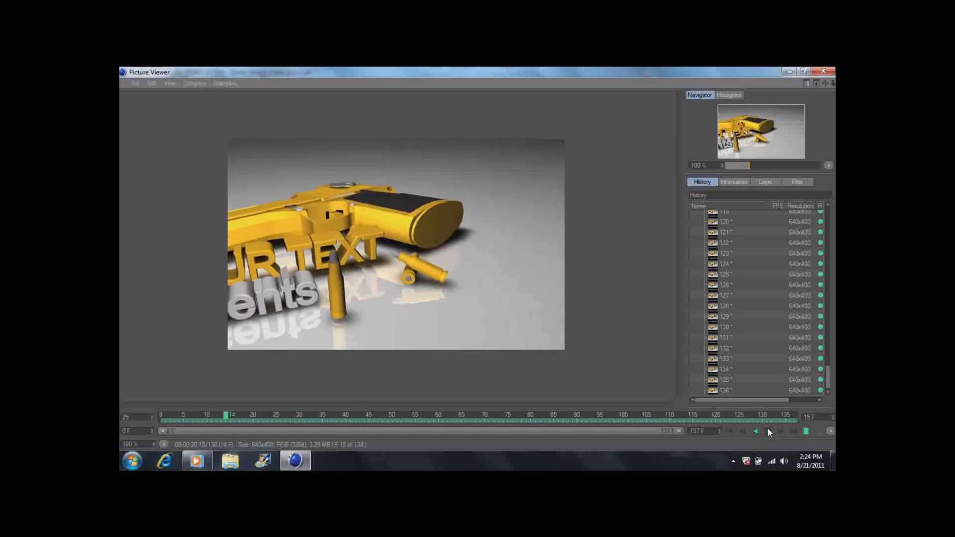
left_click(765, 432)
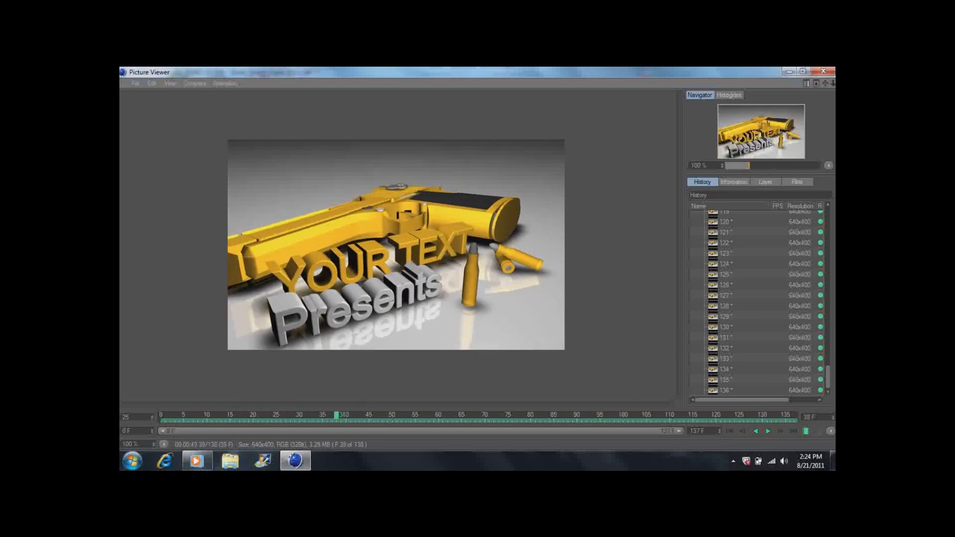
left_click(295, 462)
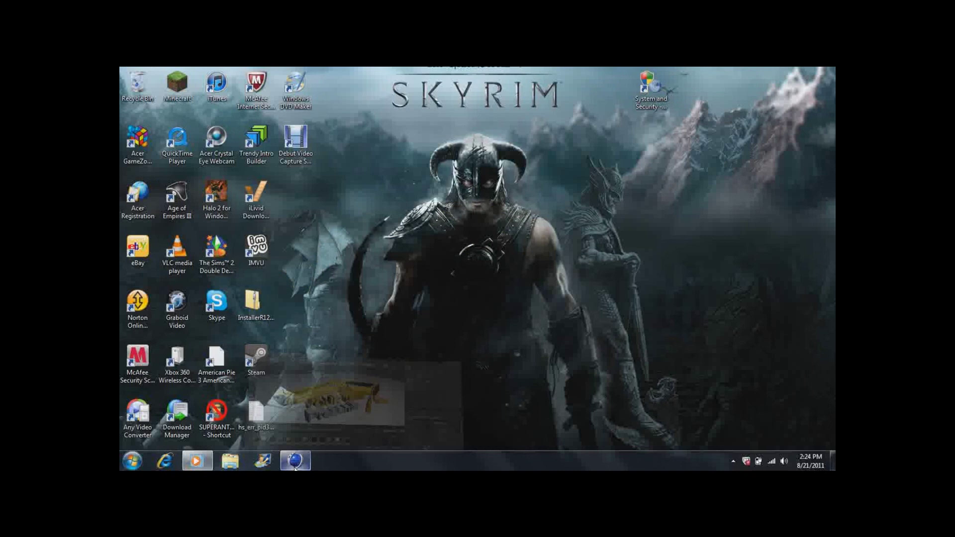
Step: Search the Start menu for 'windows' and launch Windows Live Movie Maker
left_click(127, 464)
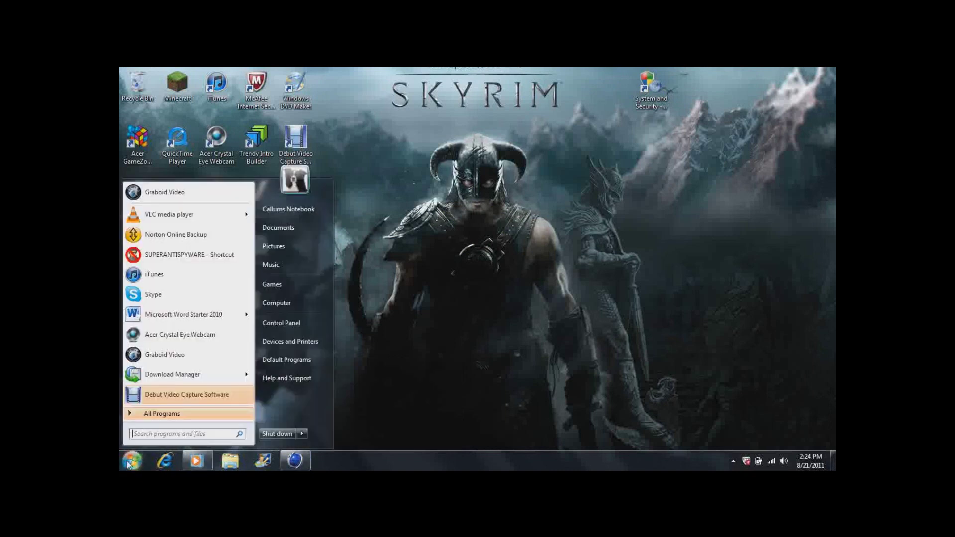
left_click(138, 434)
type("wind")
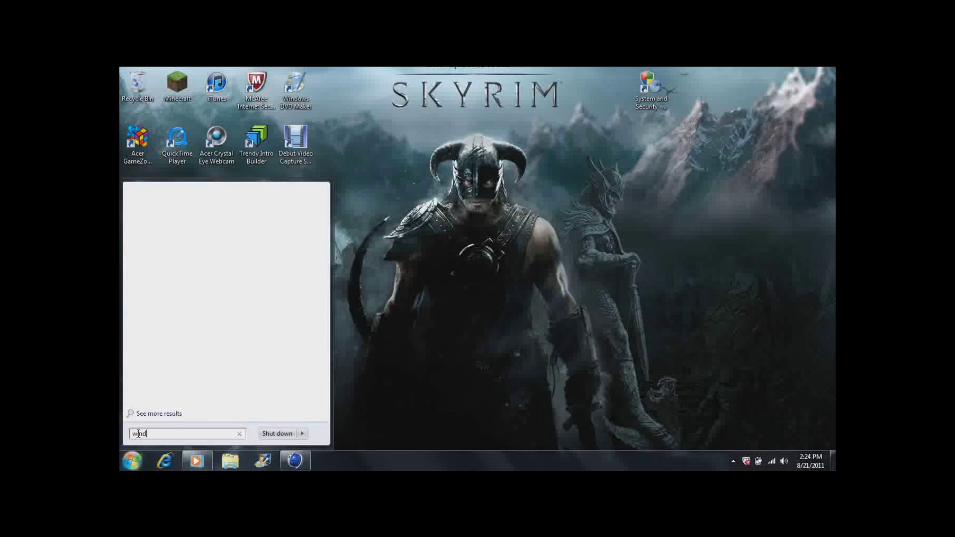
type("ows")
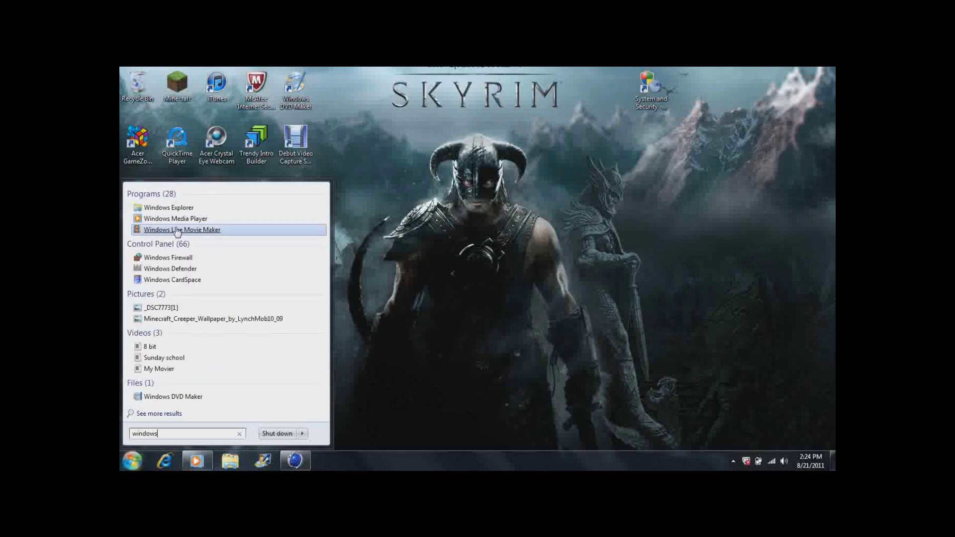
left_click(173, 229)
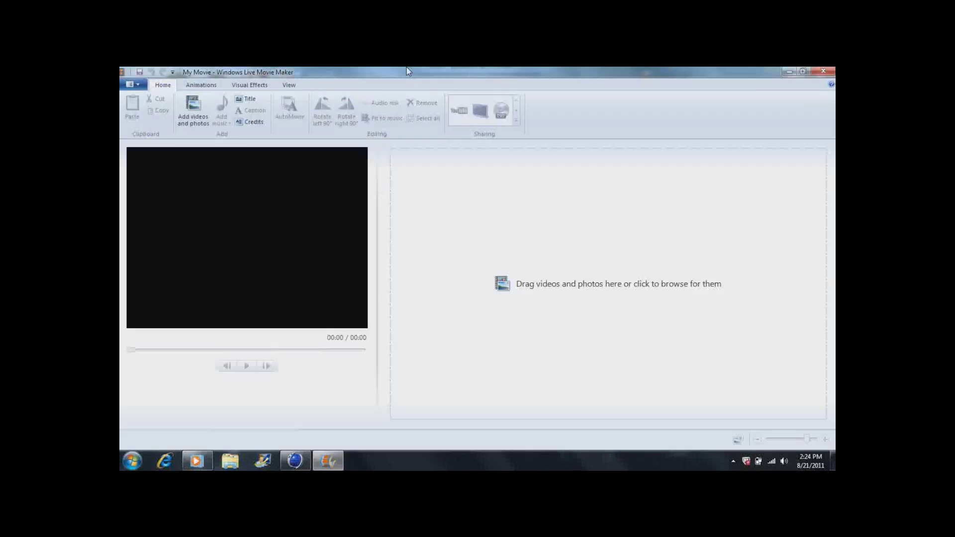
Step: Add the Untitled 2 recording from Libraries > Videos > Debut to the movie
left_click(192, 108)
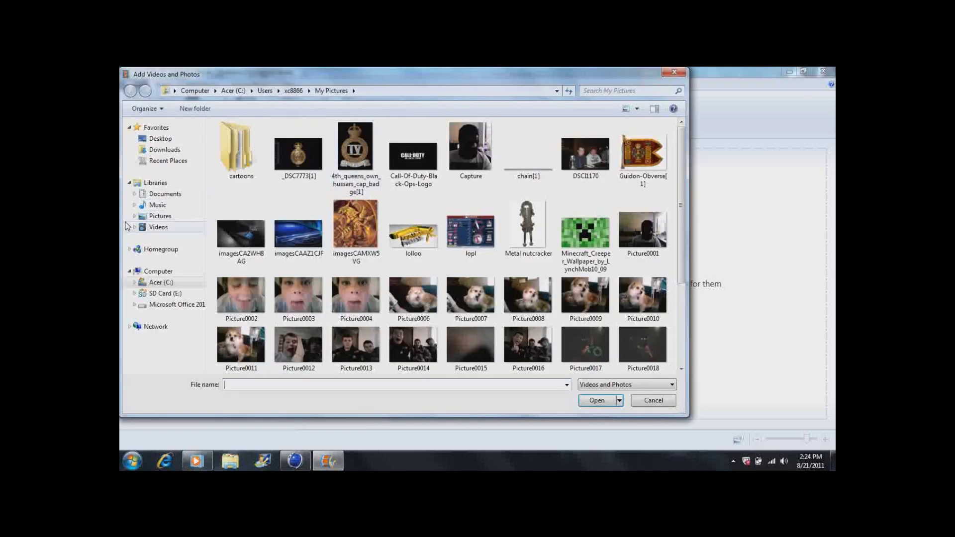
left_click(145, 225)
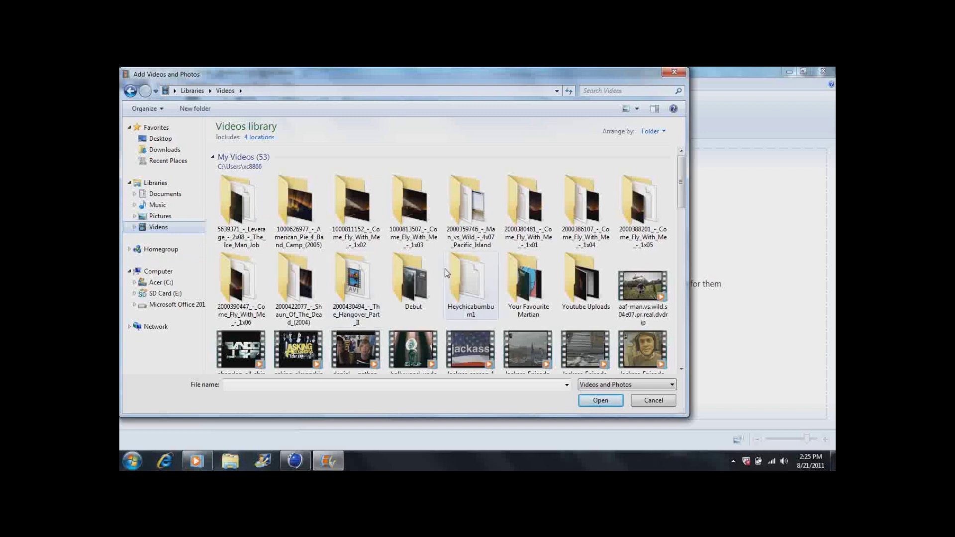
double_click(395, 282)
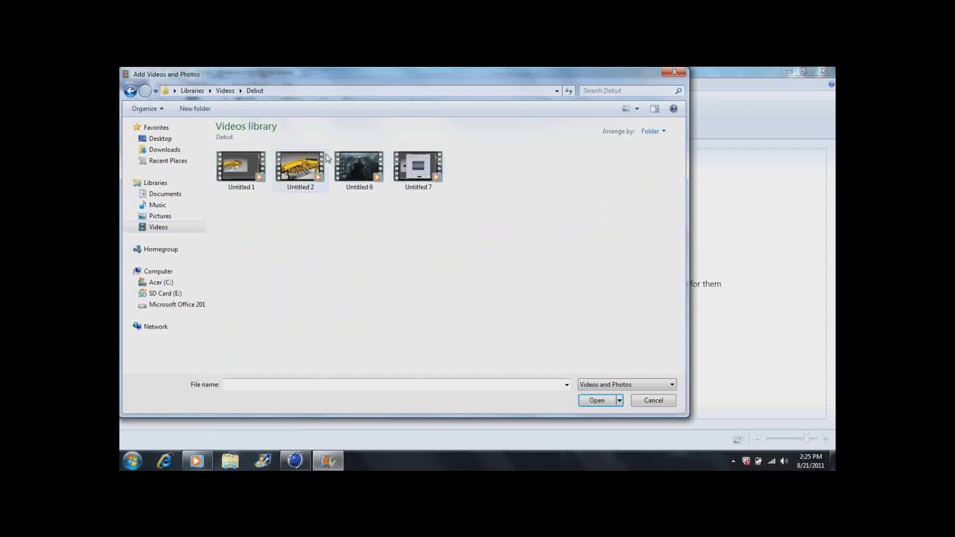
double_click(300, 173)
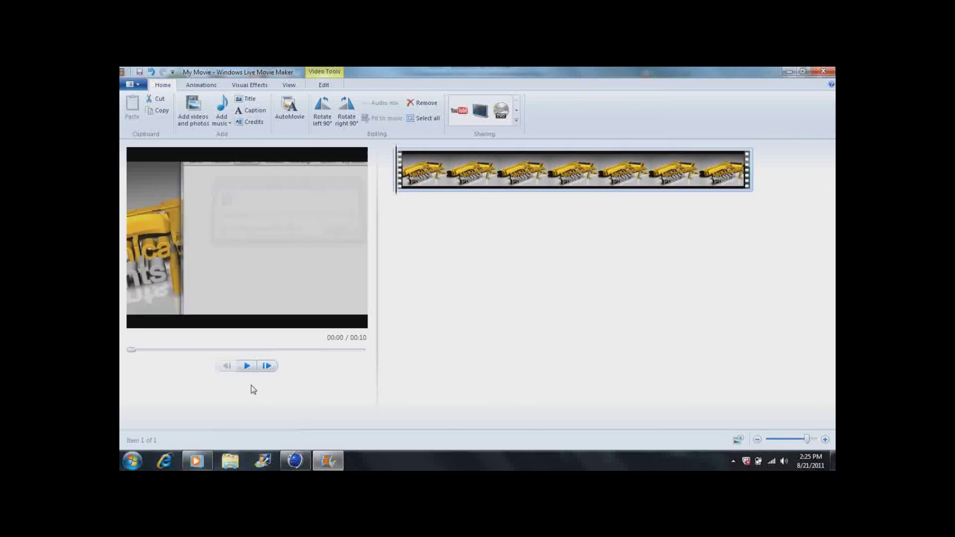
Step: Preview the Untitled 2 clip from its start, pausing playback at the 00:02 mark
key("space")
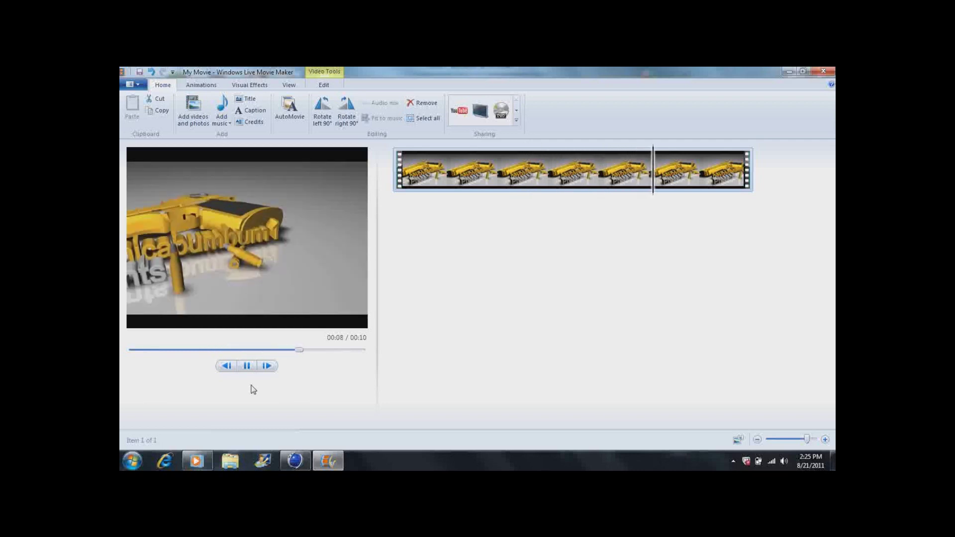
key("space")
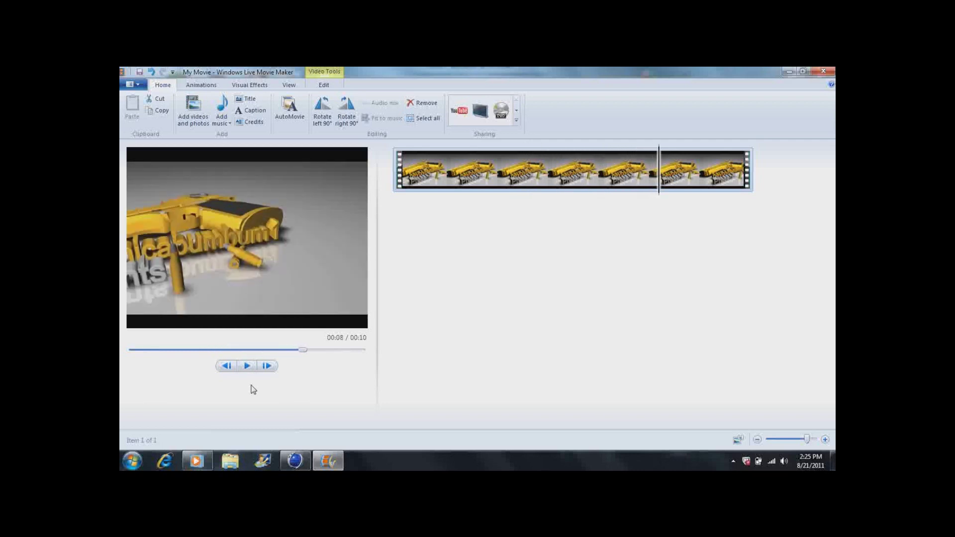
left_click(397, 159)
key("space")
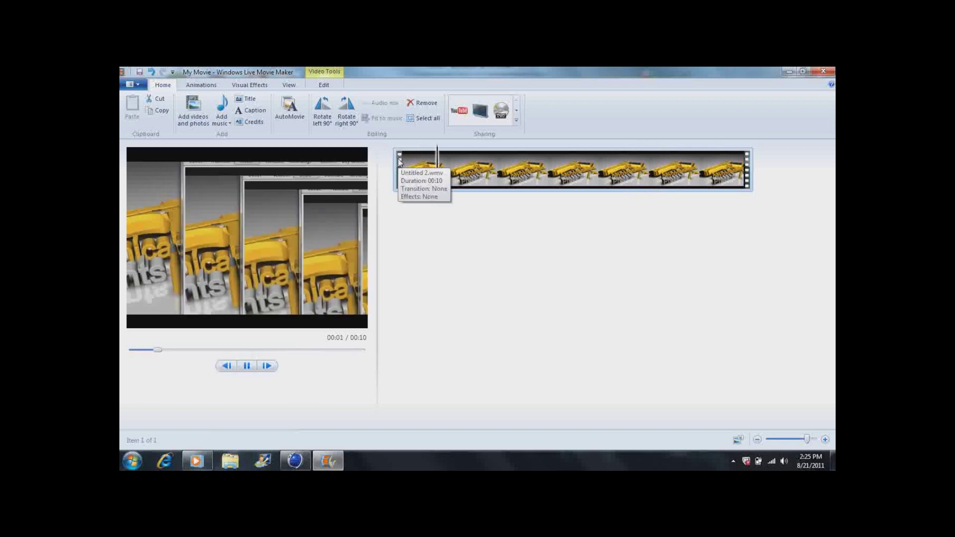
key("space")
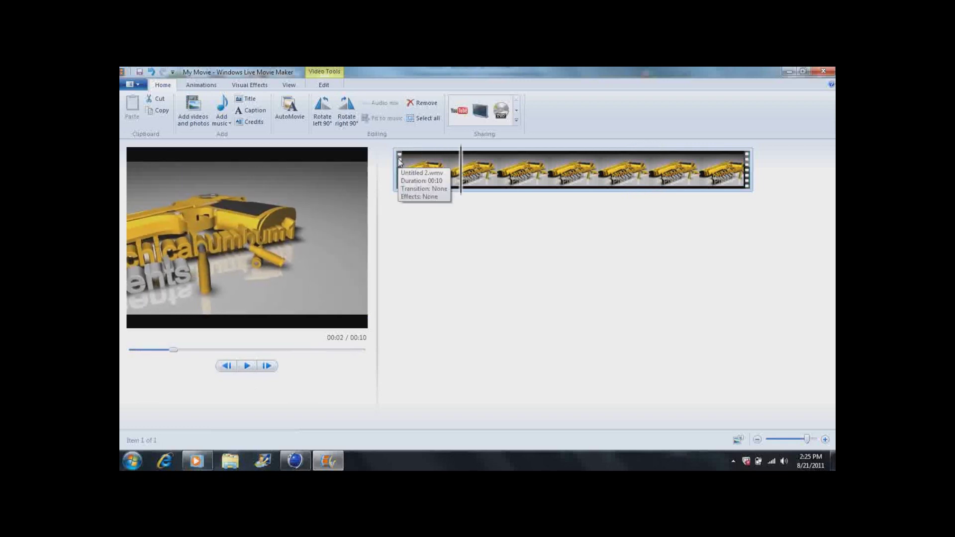
left_click(399, 161)
key("space")
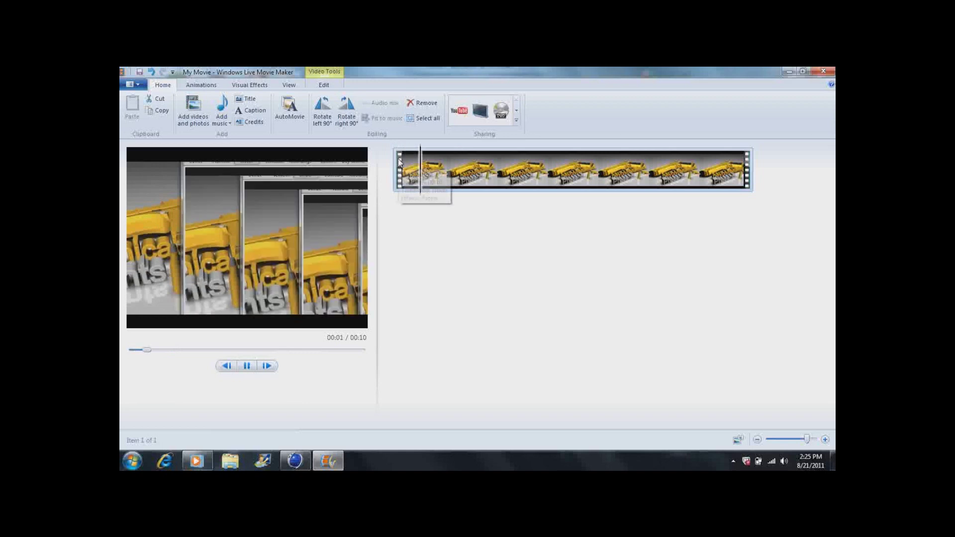
key("space")
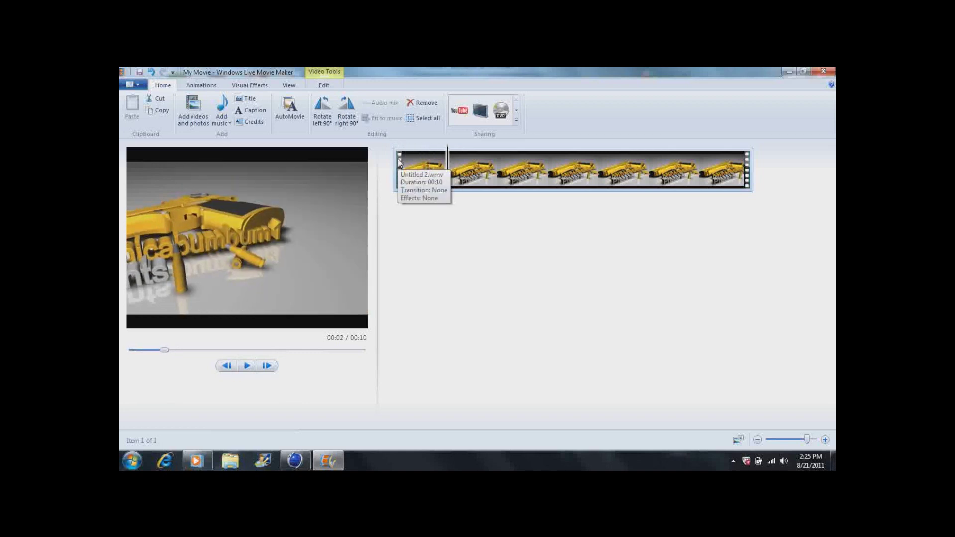
Step: Split the clip at the 00:02 and 00:06 marks
right_click(447, 166)
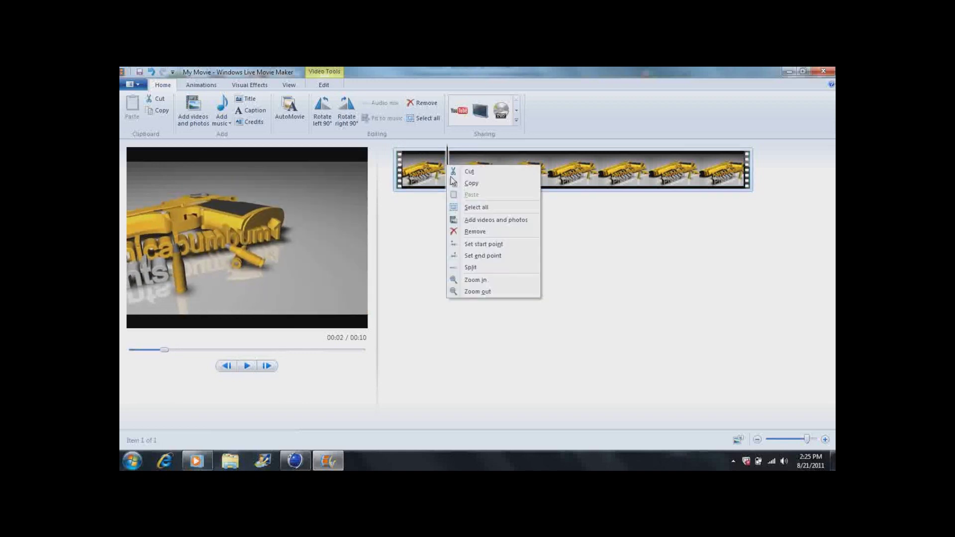
left_click(473, 267)
key("space")
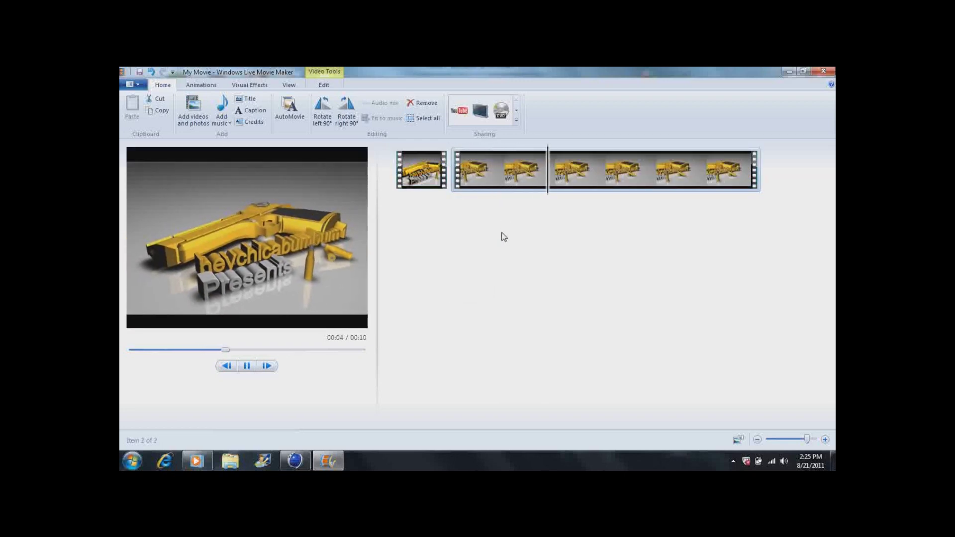
key("space")
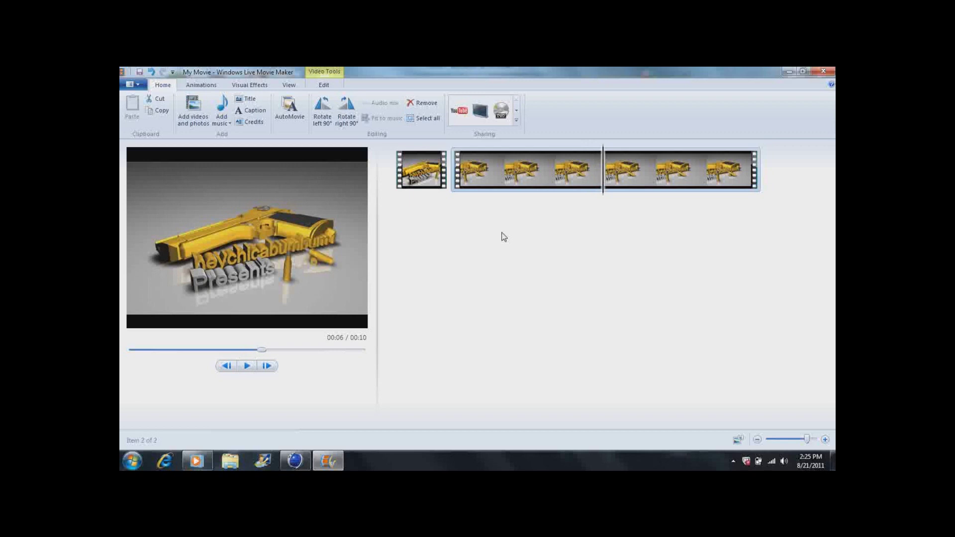
key("space")
key("space")
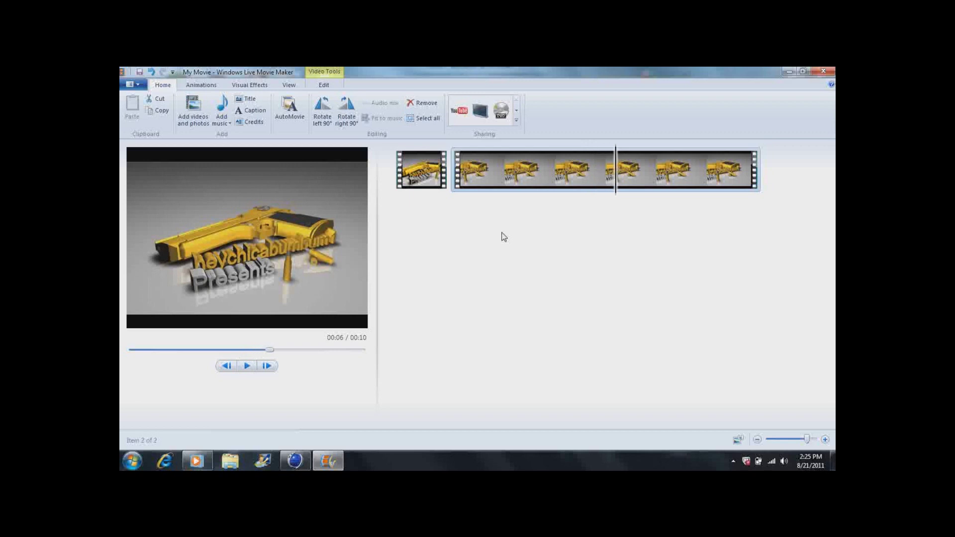
right_click(617, 183)
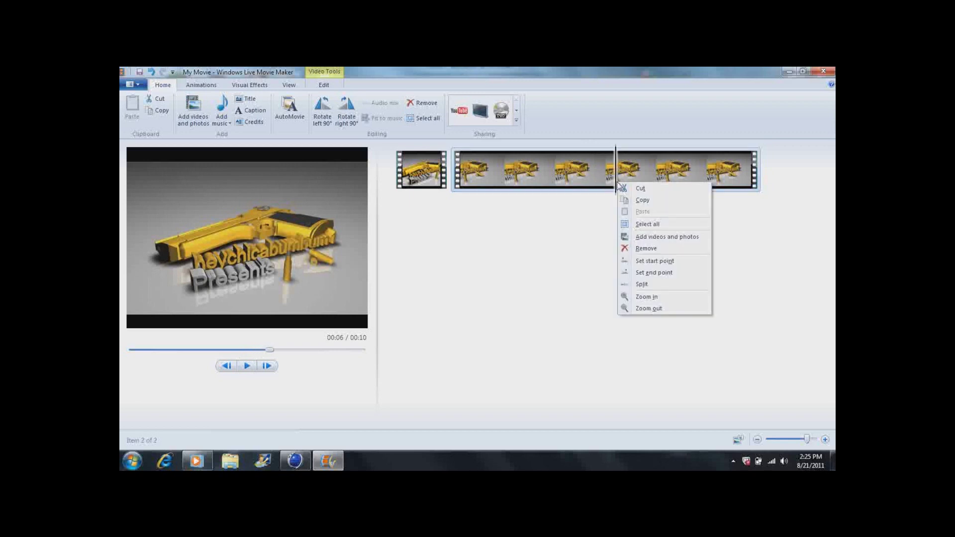
left_click(630, 285)
Step: Remove the trailing piece after 00:06 and the opening piece before 00:02
right_click(686, 175)
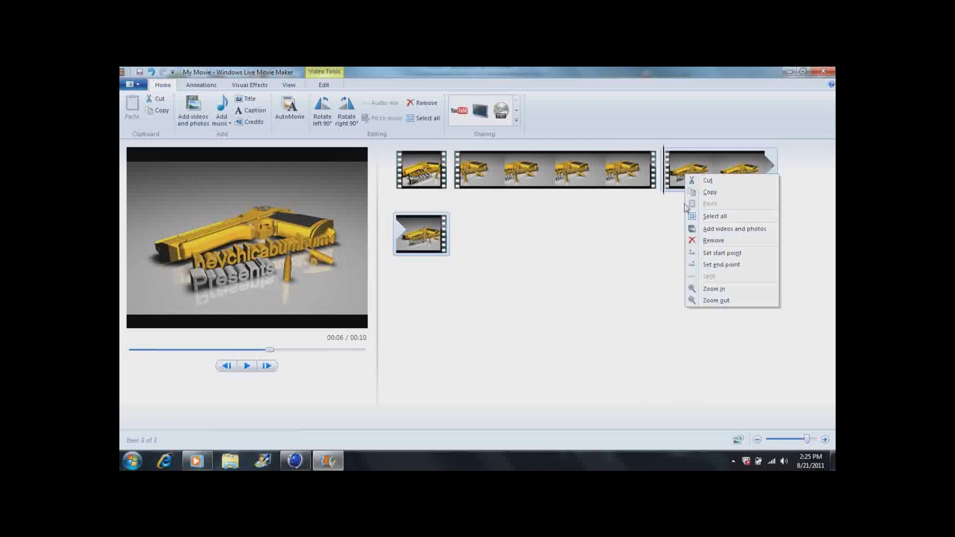
left_click(700, 242)
right_click(417, 161)
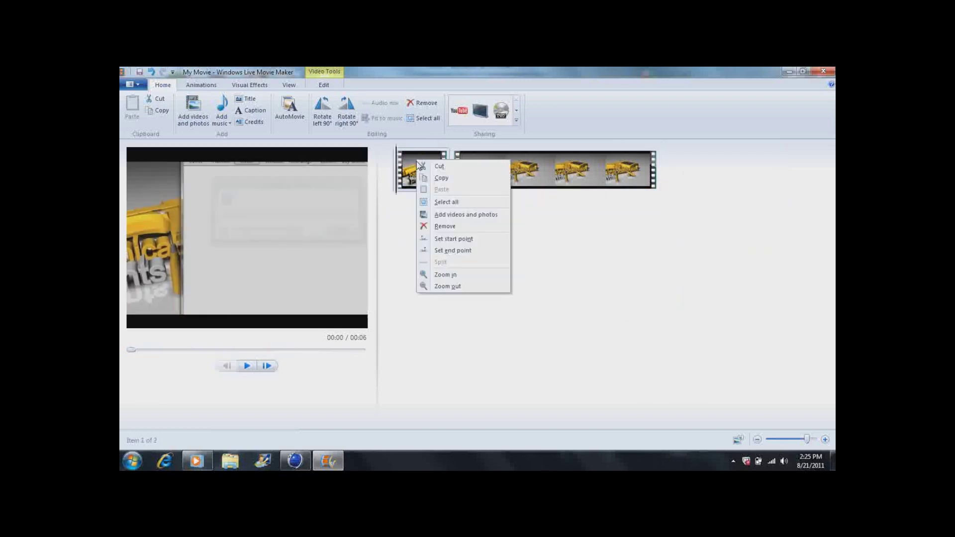
left_click(432, 223)
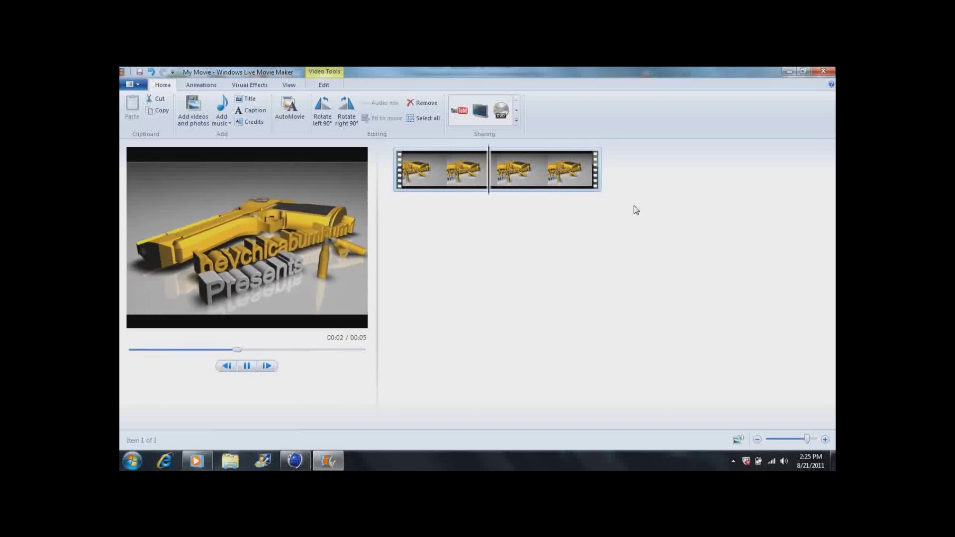
left_click(733, 461)
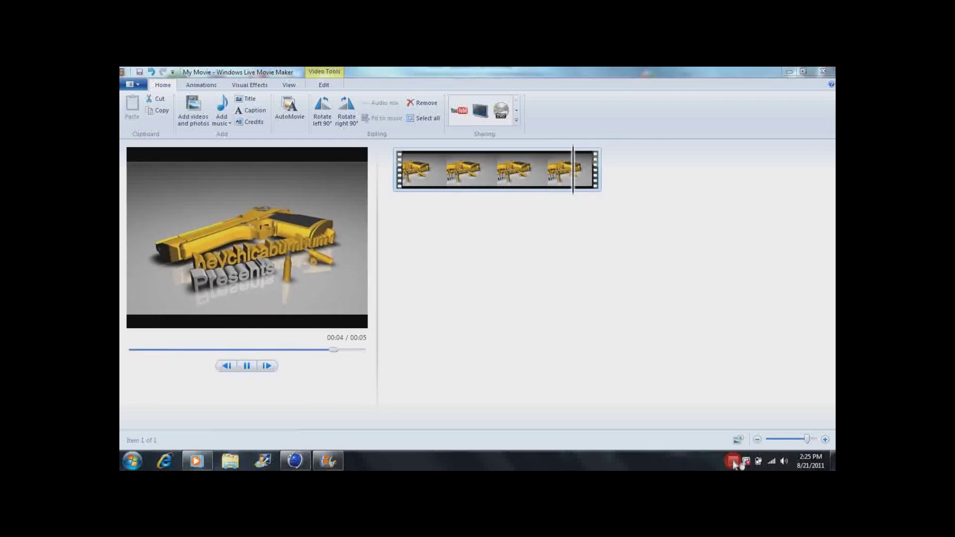